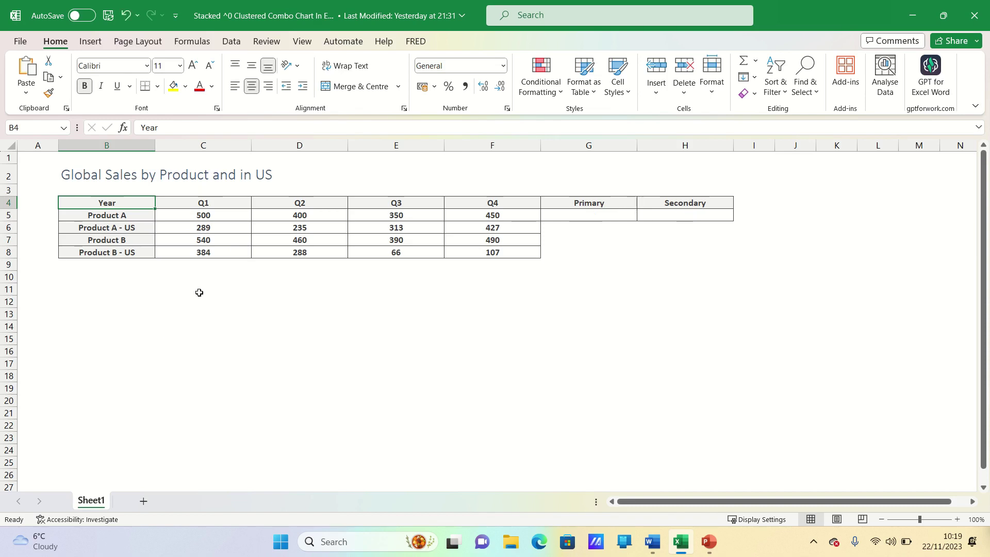
Chart the sales table B4:F8 as a clustered column chart and move it below the table
key(ctrl+shift+Down)
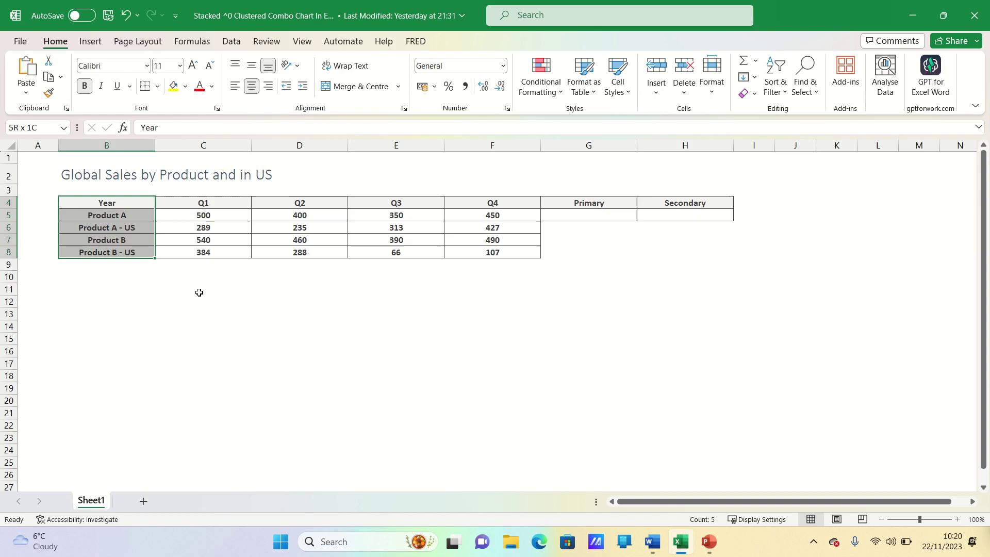
key(shift+Right)
key(shift+Right)
key(shift+Right)
key(shift+Right)
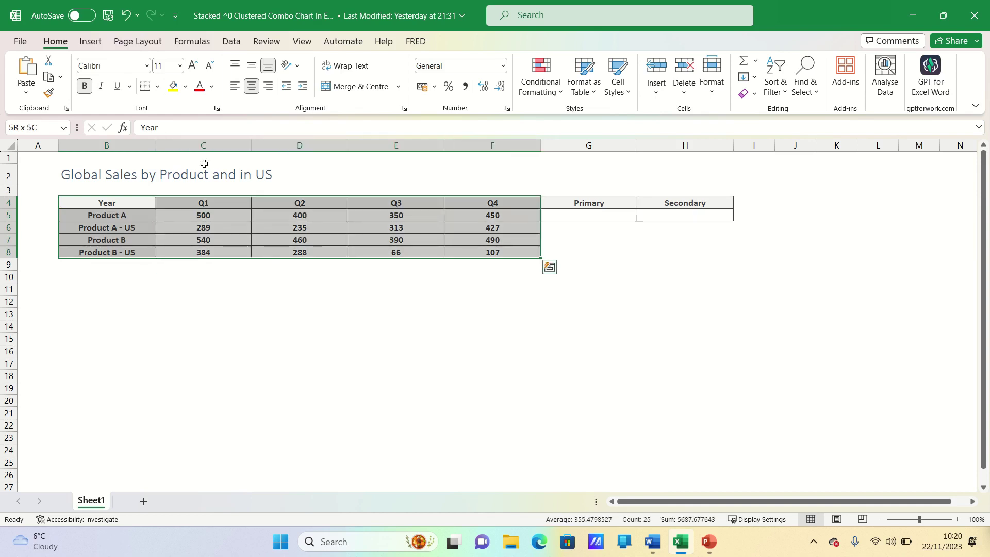
click(90, 41)
click(385, 61)
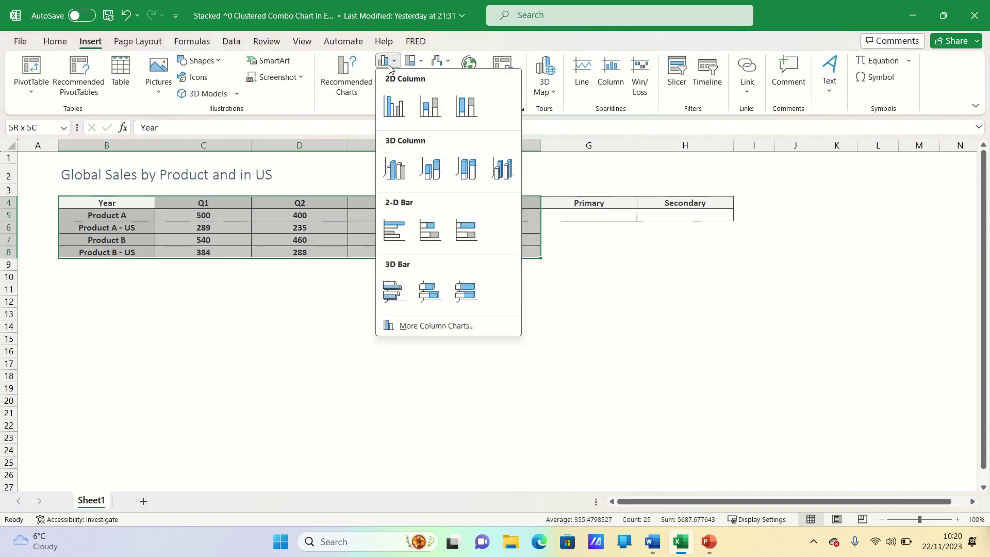
click(391, 106)
drag(456, 230, 183, 270)
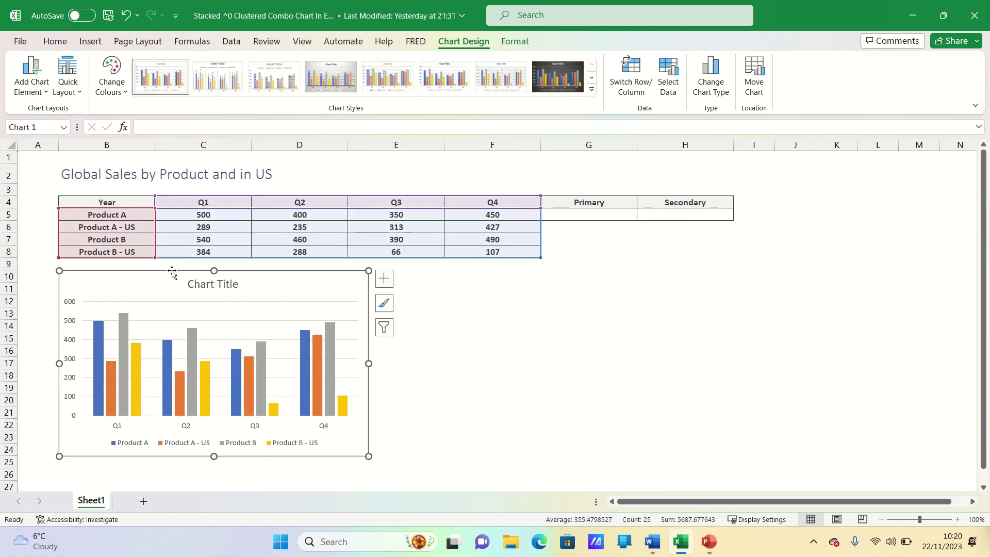
Turn the chart into a stacked-column combo with Product A - US and Product B - US on the secondary axis
click(122, 373)
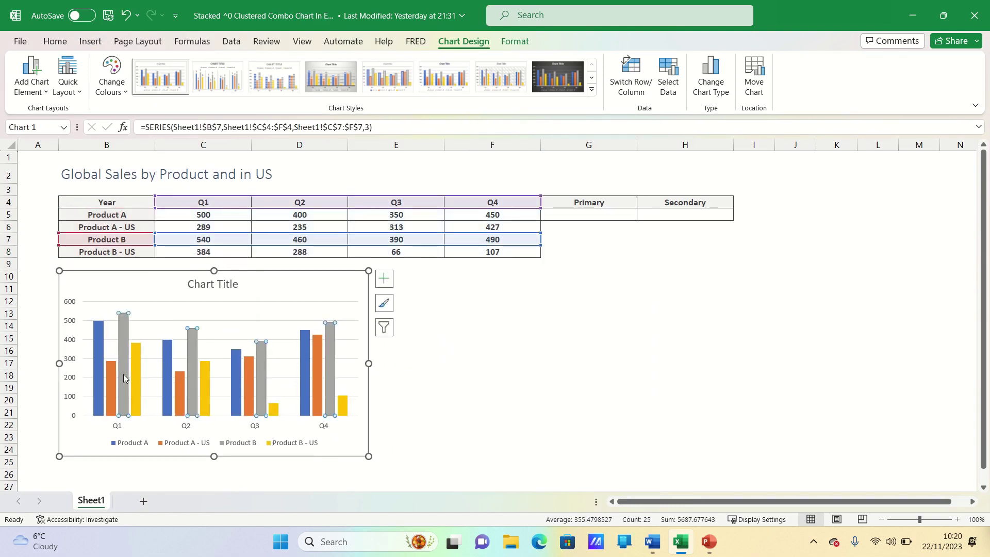
right_click(122, 373)
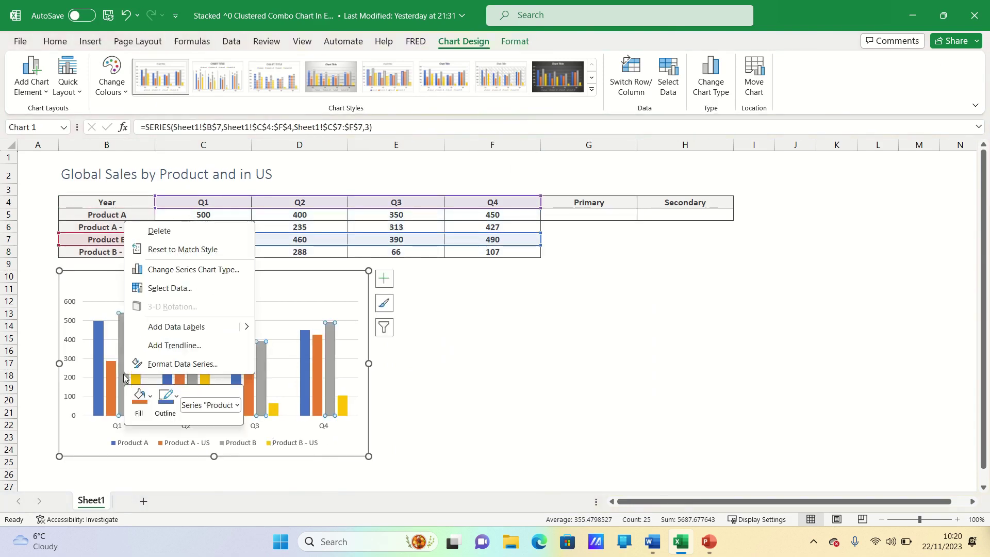
click(194, 270)
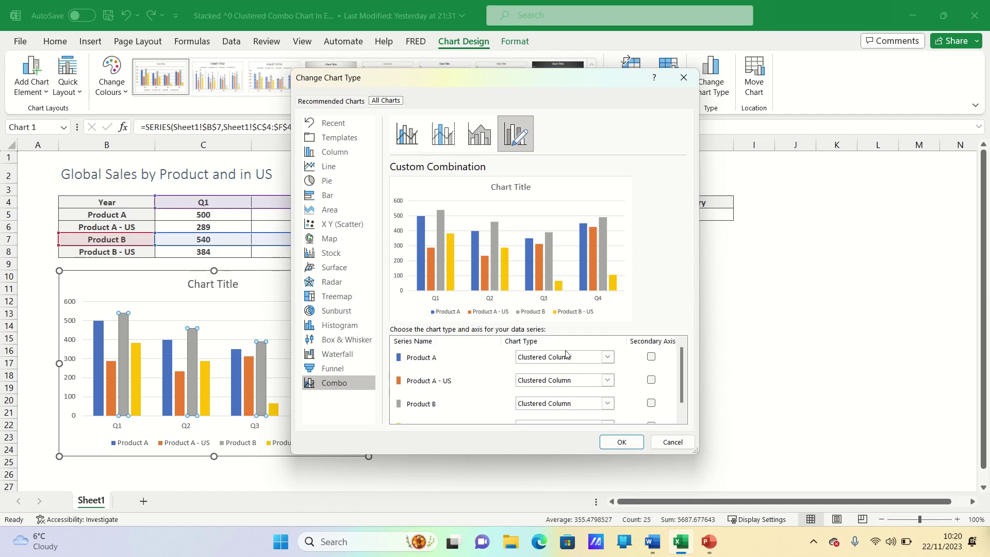
click(650, 380)
scroll(649, 380, down, 1)
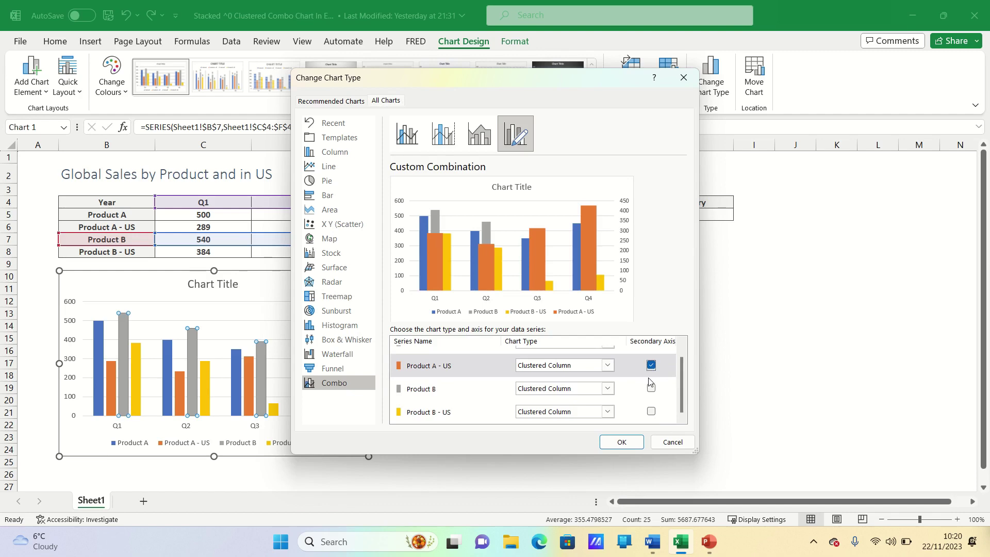
click(652, 411)
click(622, 442)
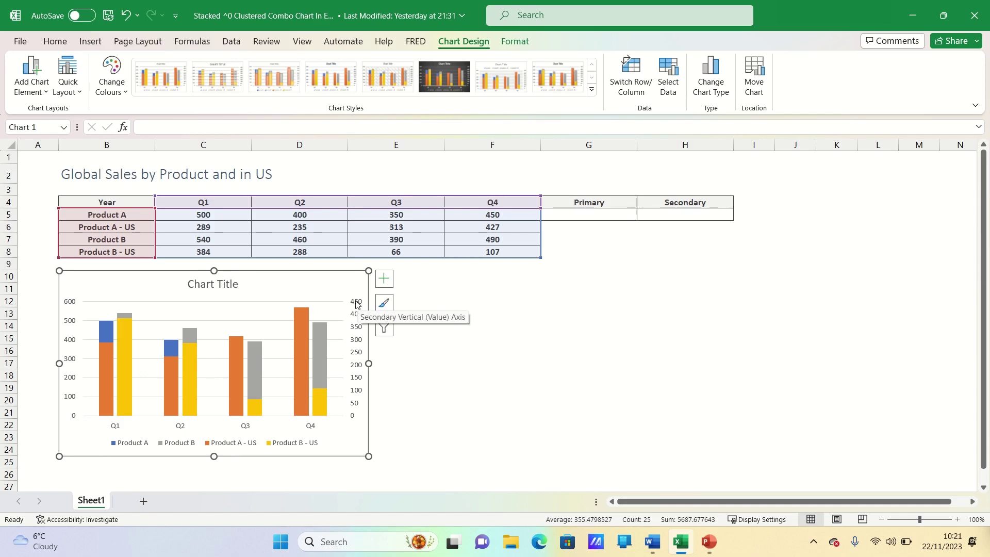
Enter =MAX(C5:F8) in cell G5 under Primary
click(588, 213)
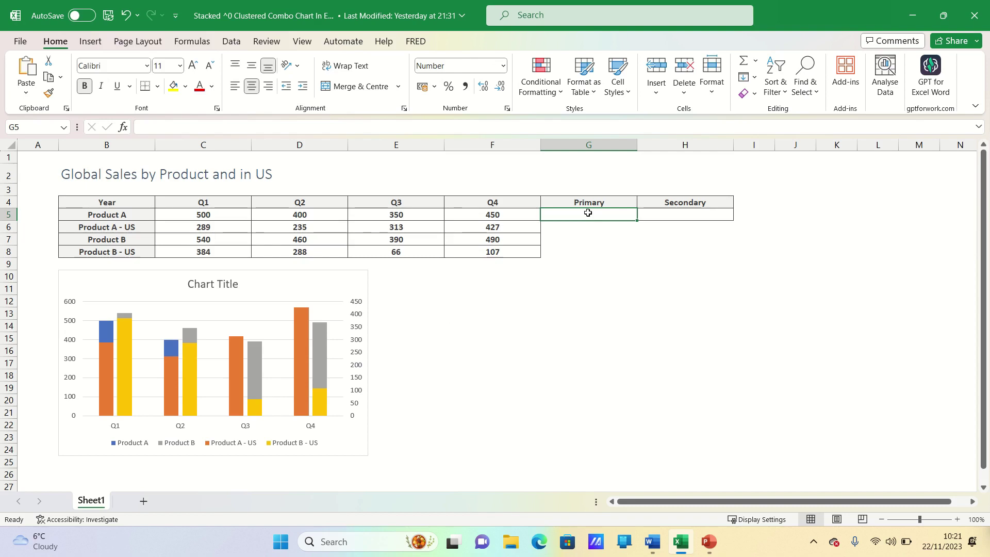
text(=max()
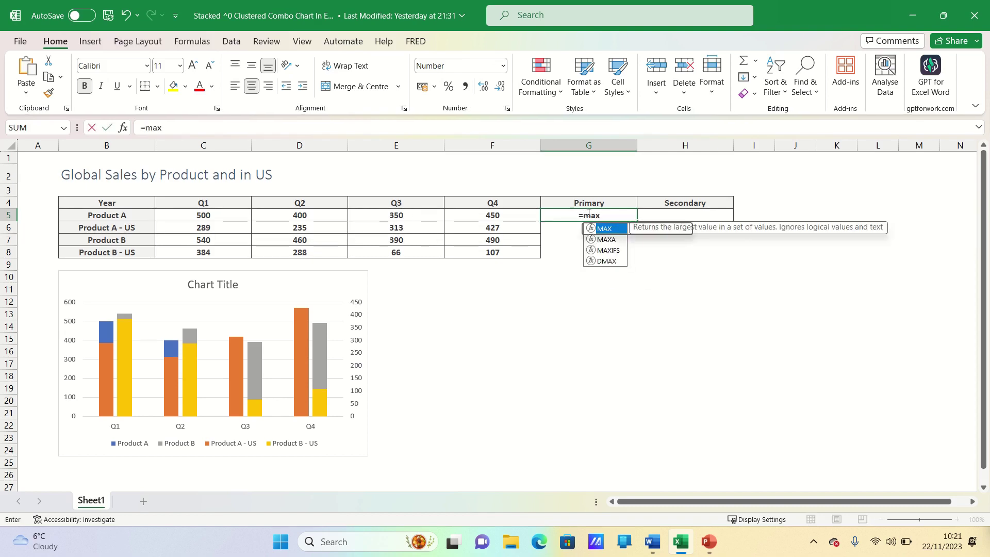
key(Left)
key(shift+Down)
key(shift+Down)
key(shift+Down)
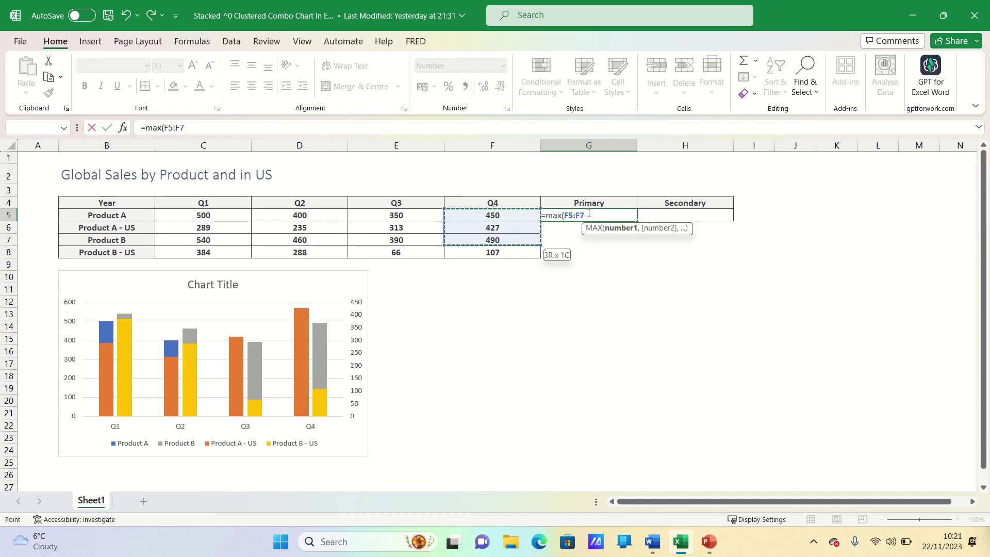
key(shift+Left)
key(shift+Left)
key(shift+Left)
key(Return)
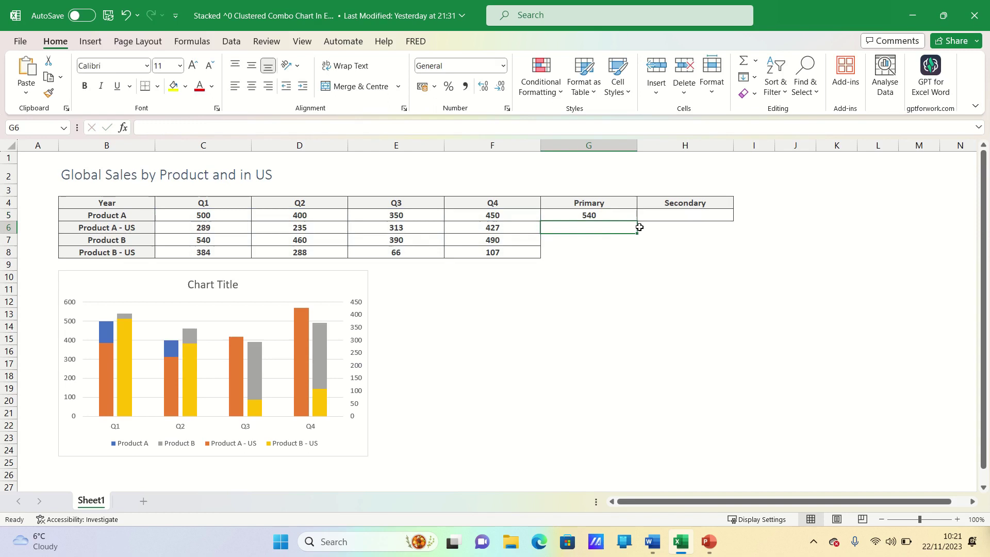
key(Up)
Enter a matching MAX formula over the sales figures in cell H5 under Secondary
key(Right)
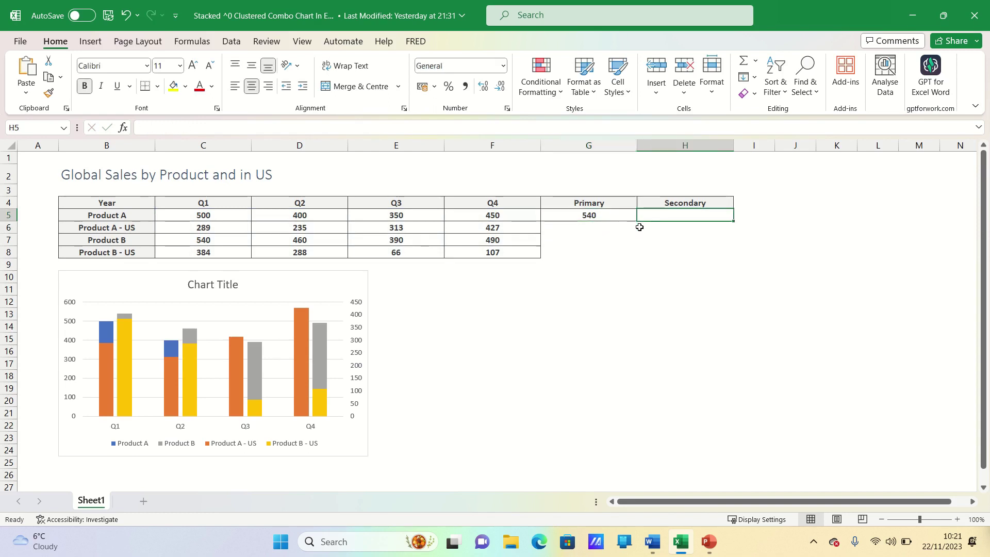
text(=max()
key(Left)
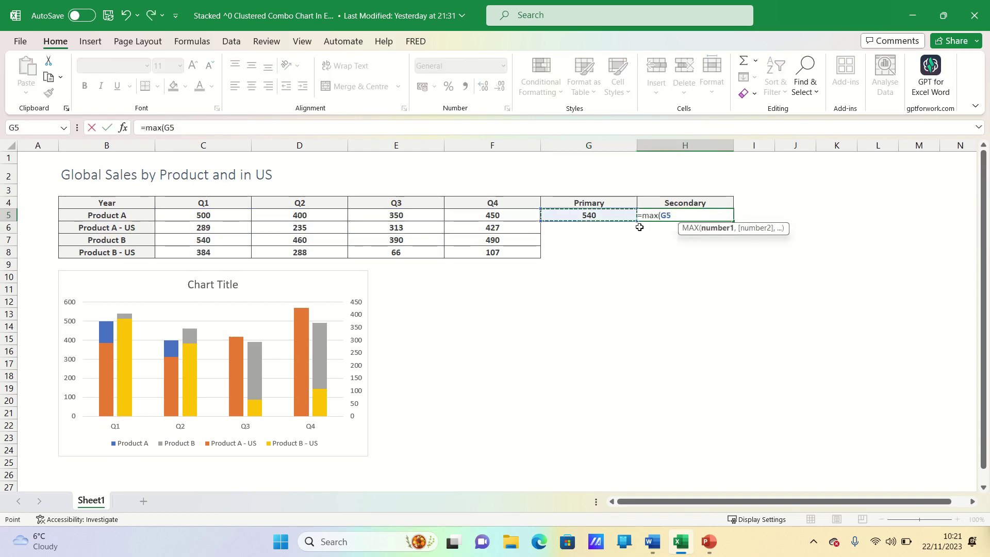
key(Left)
key(shift+Down)
key(shift+Down)
key(shift+Down)
key(shift+Left)
key(shift+Left)
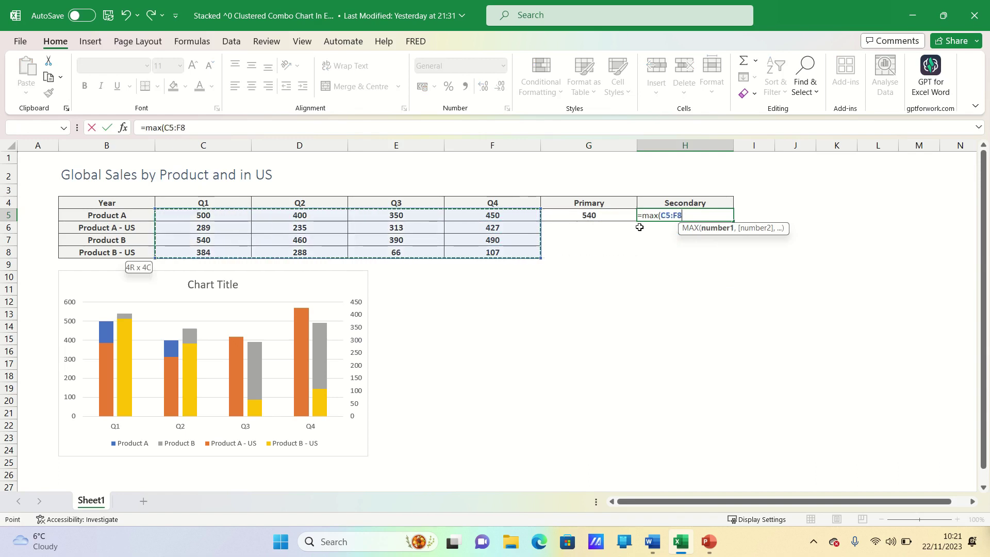
key(Return)
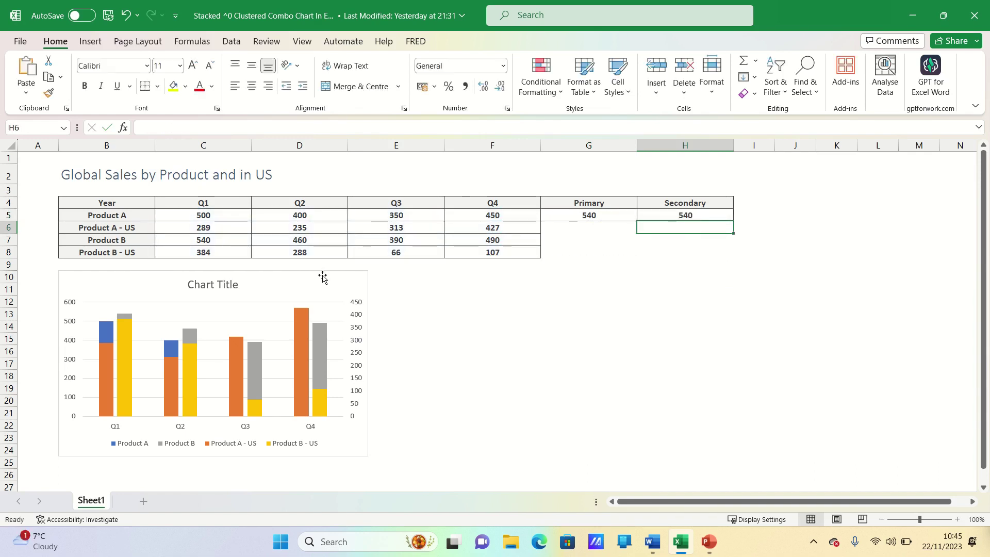
Add a chart series named from G4 (Primary) with its value from G5
click(325, 289)
right_click(325, 288)
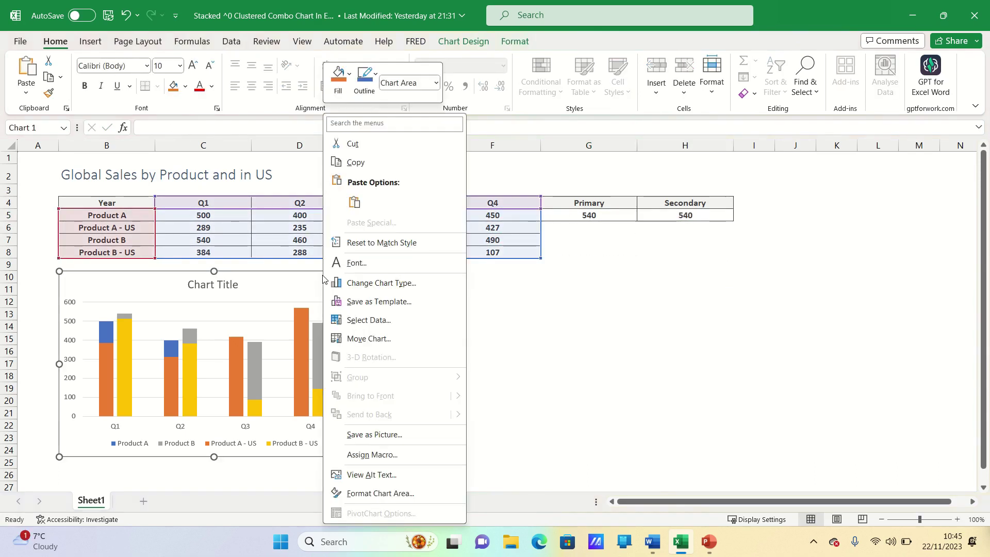
click(367, 320)
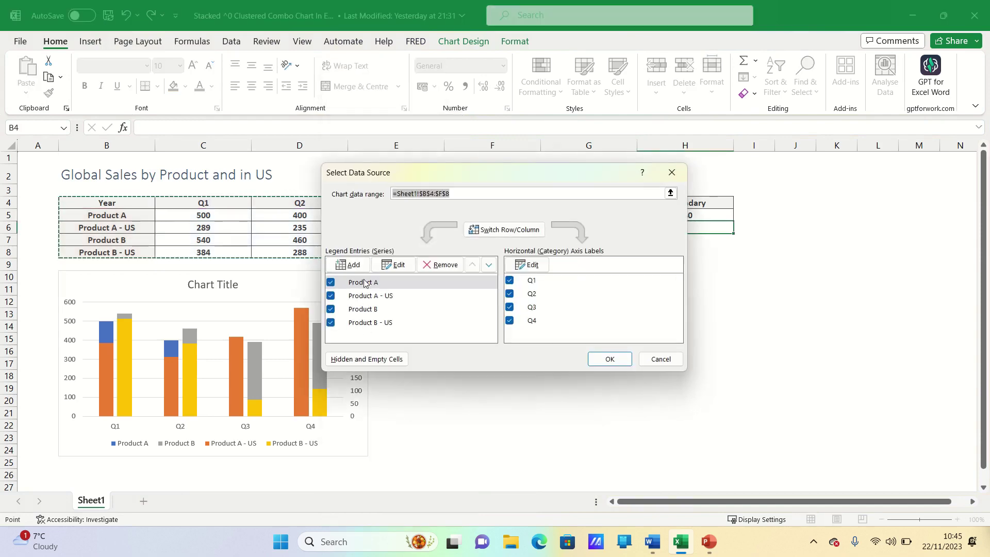
click(356, 265)
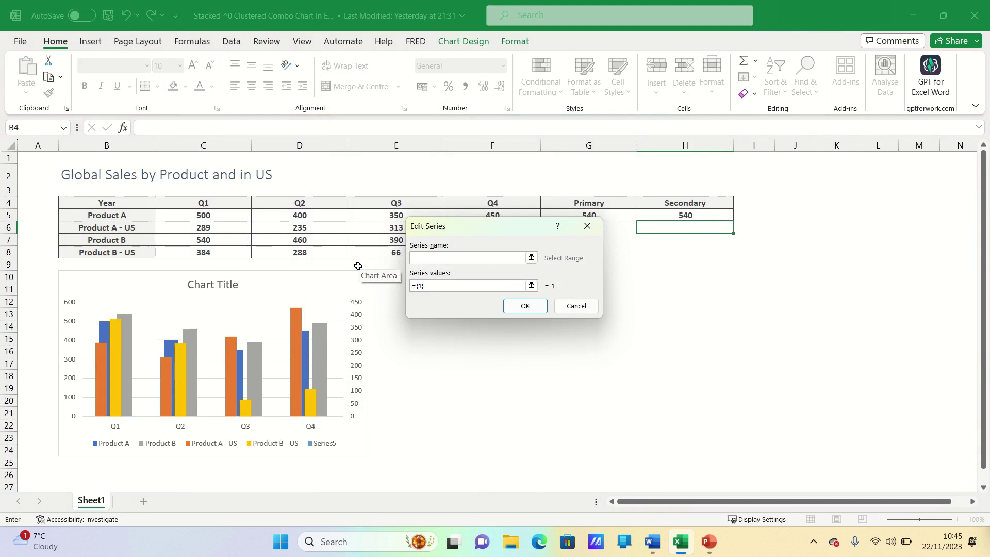
click(604, 202)
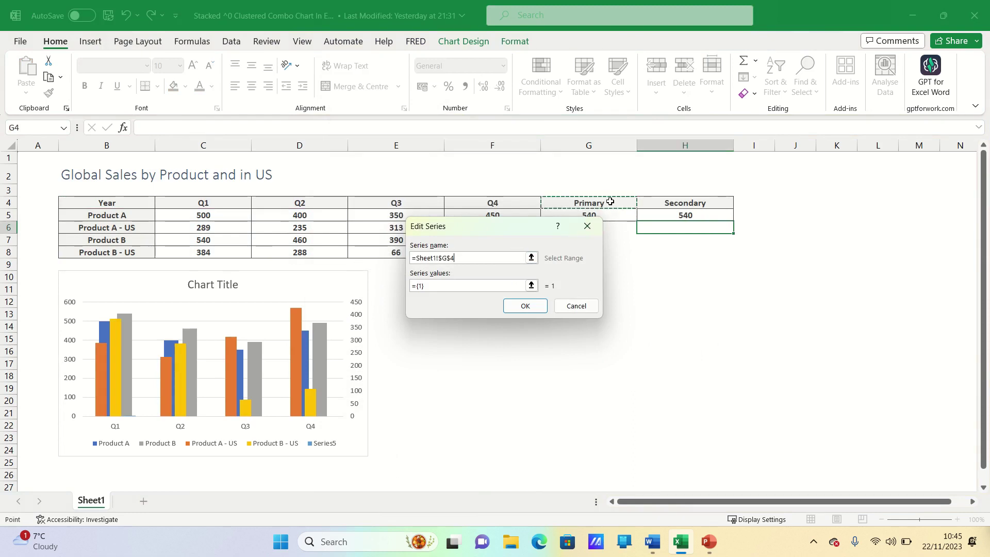
click(531, 286)
click(625, 219)
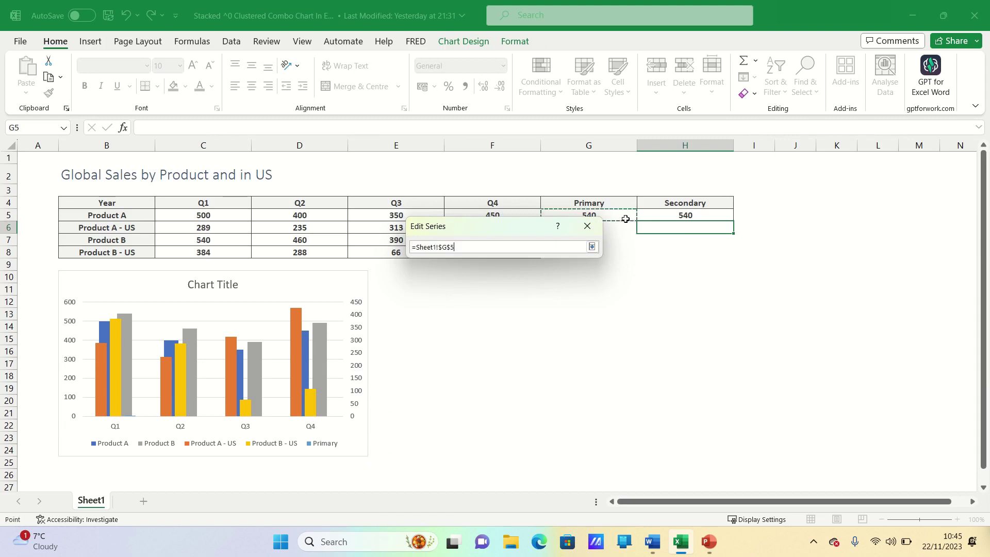
key(Return)
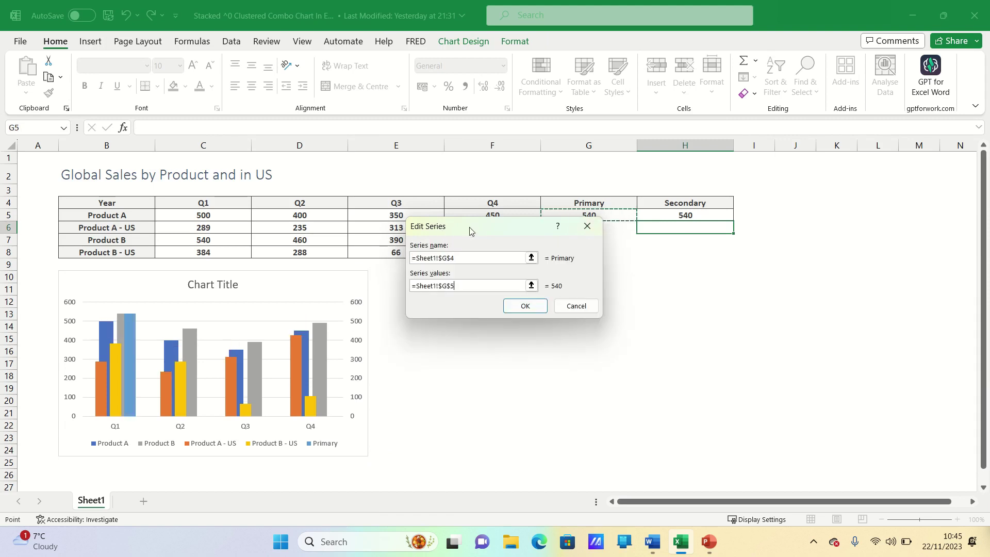
click(533, 314)
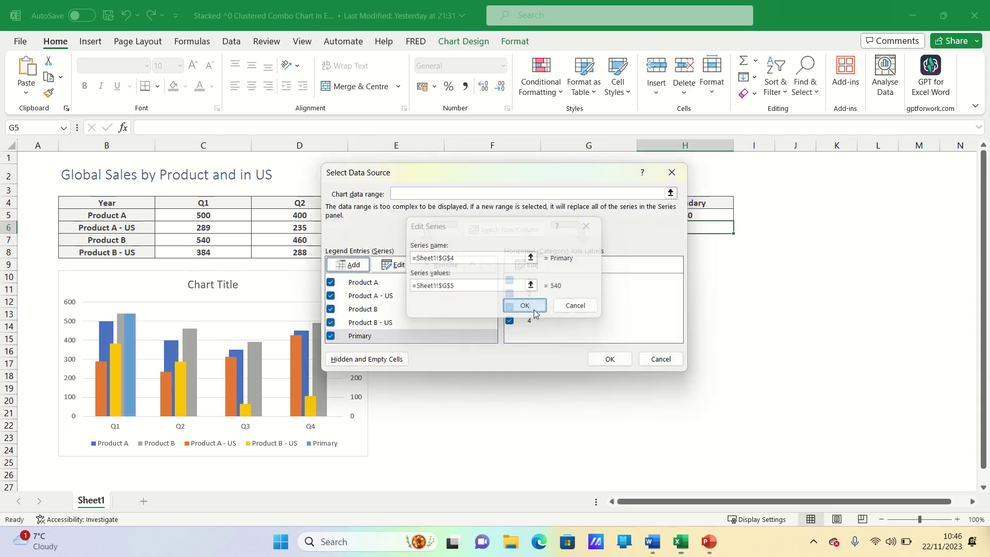
Add a second series named from H4 (Secondary) with its value from H5, and apply
click(356, 264)
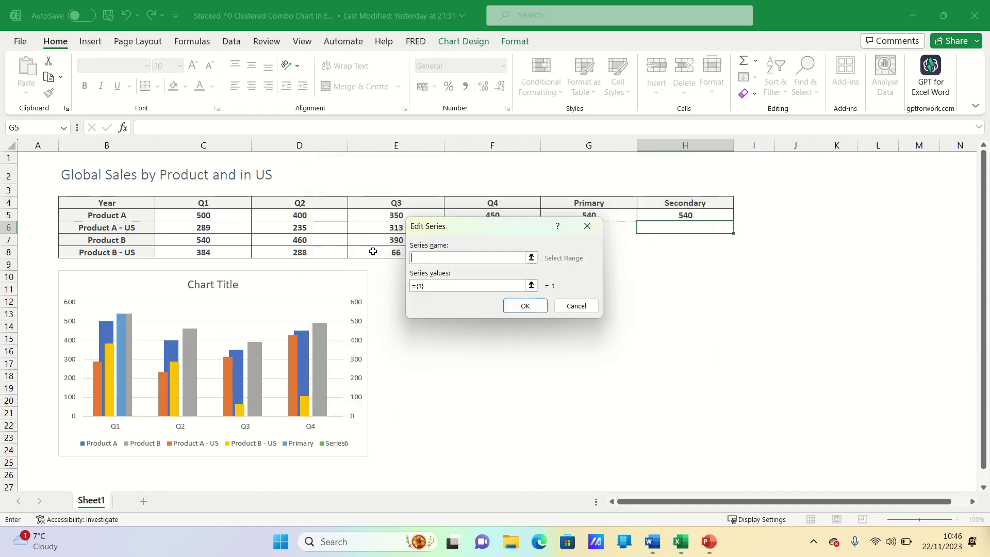
click(645, 202)
click(531, 285)
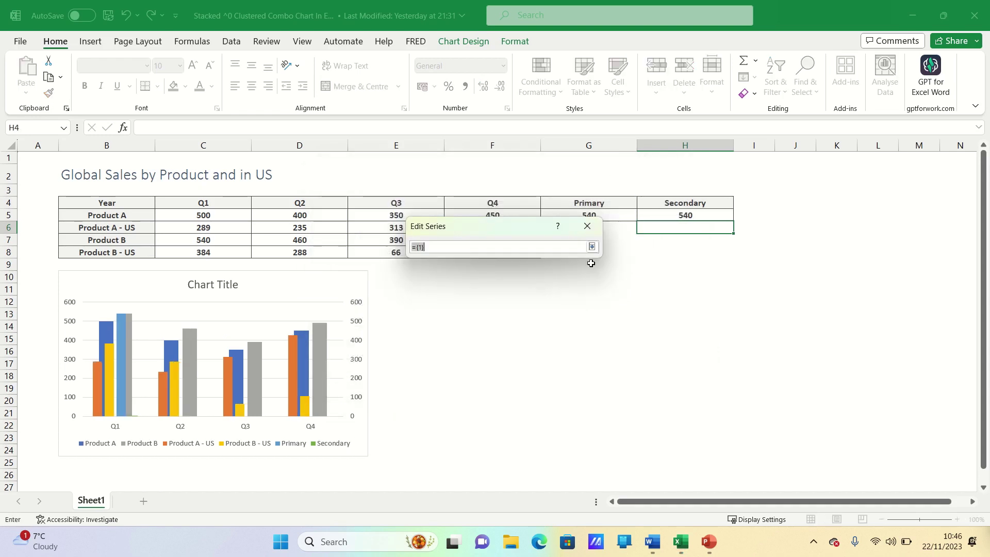
click(670, 215)
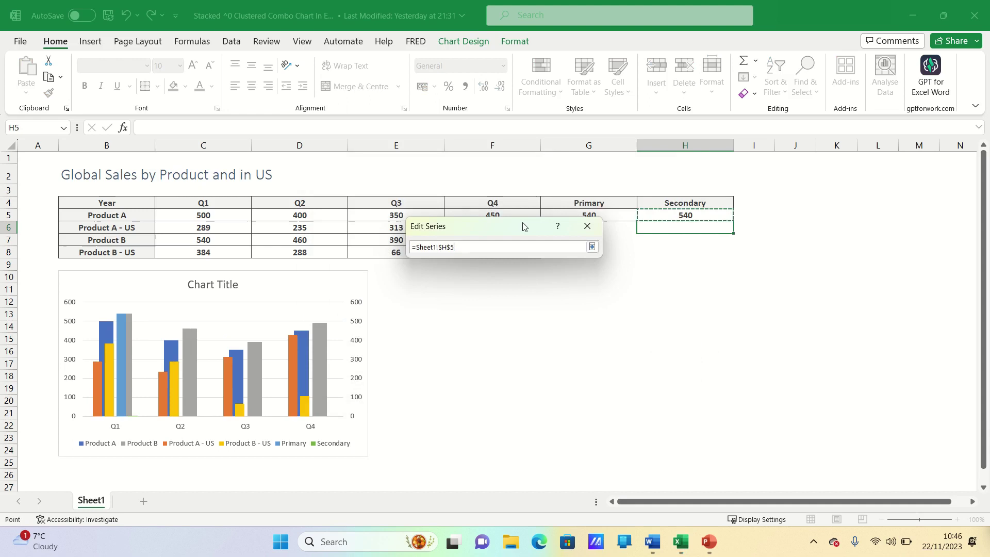
key(Return)
key(Return)
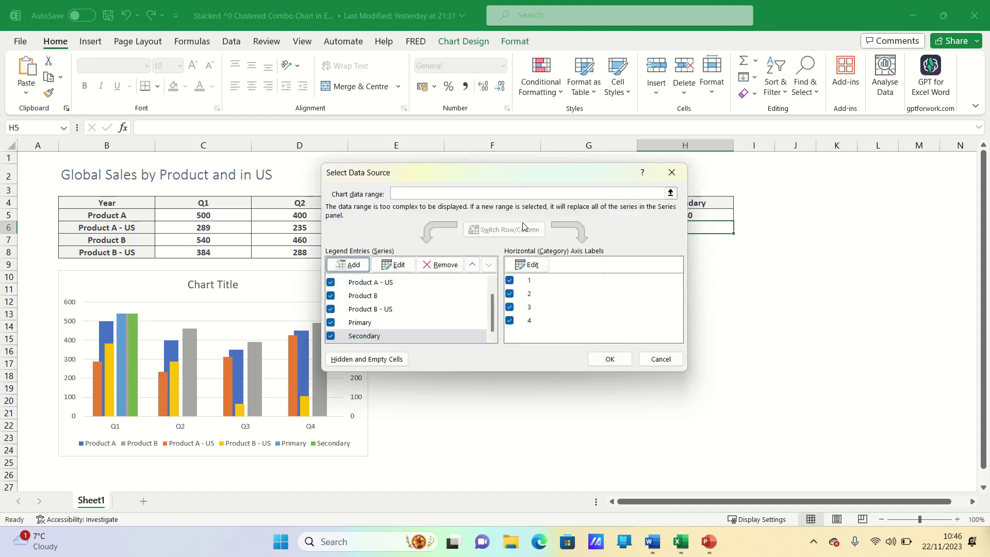
click(625, 361)
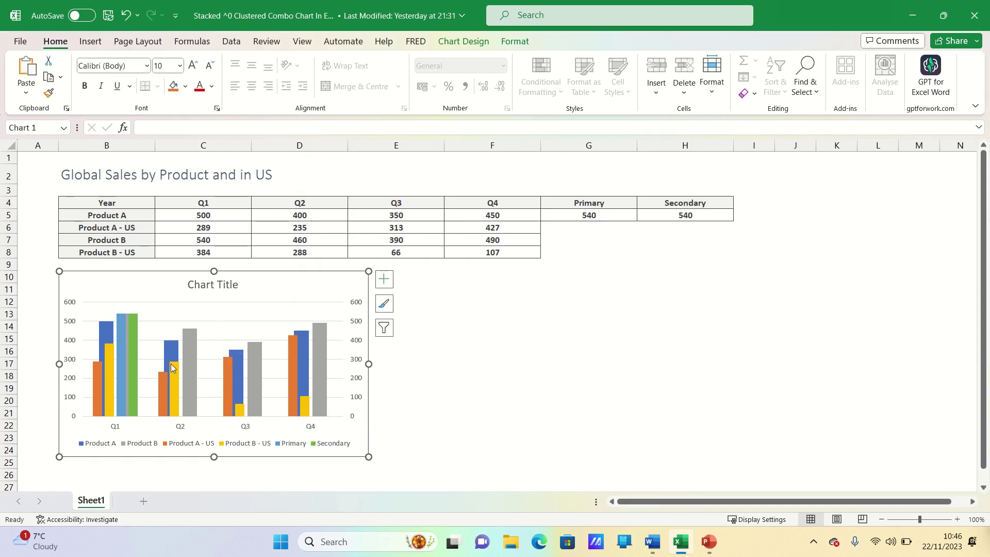
Change the Primary and Secondary series to Line in the combo chart settings
click(194, 351)
right_click(194, 352)
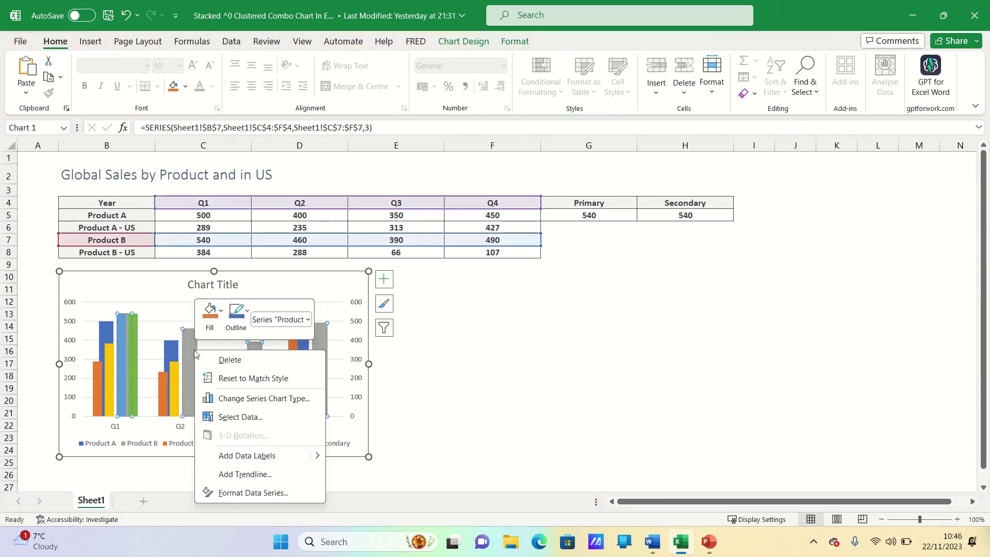
click(253, 399)
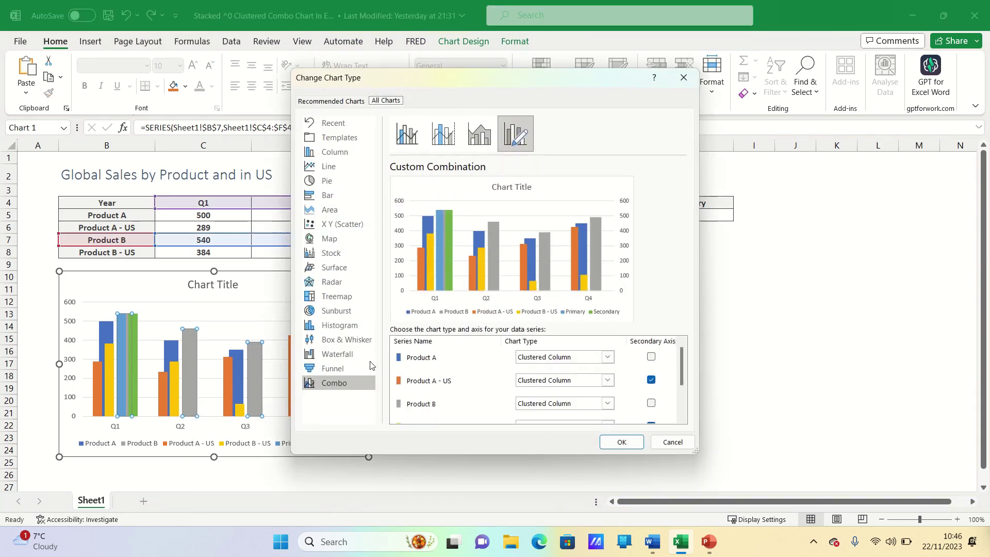
scroll(476, 372, down, 3)
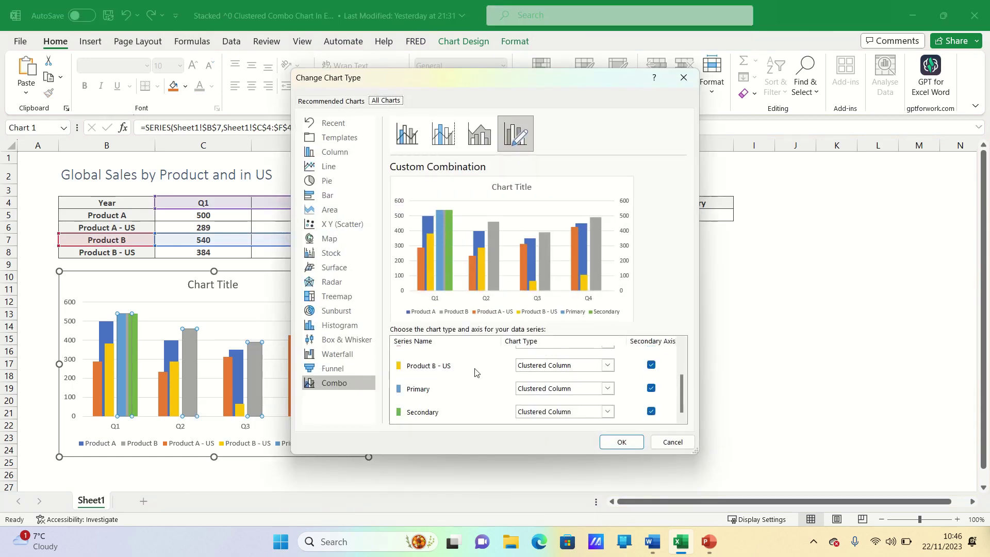
click(593, 391)
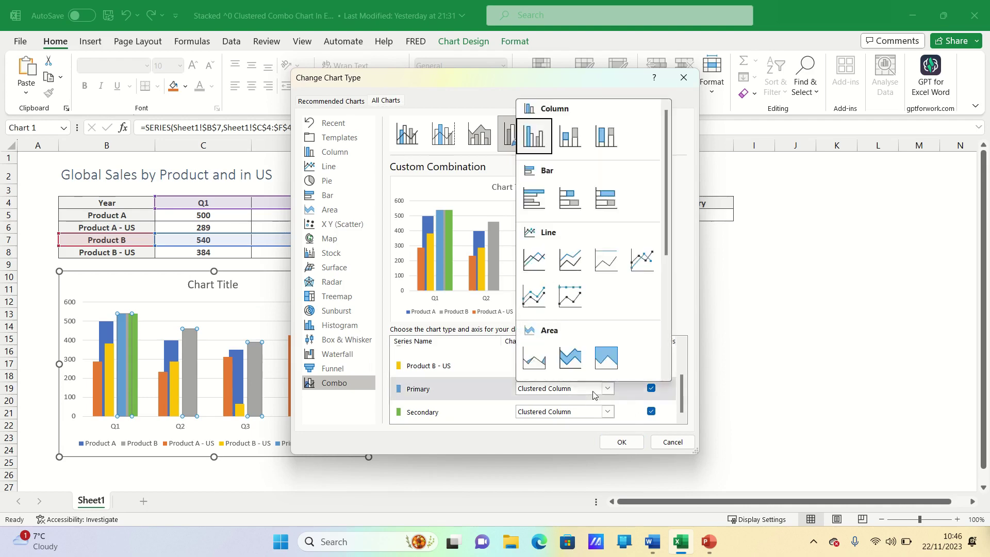
click(536, 270)
click(564, 412)
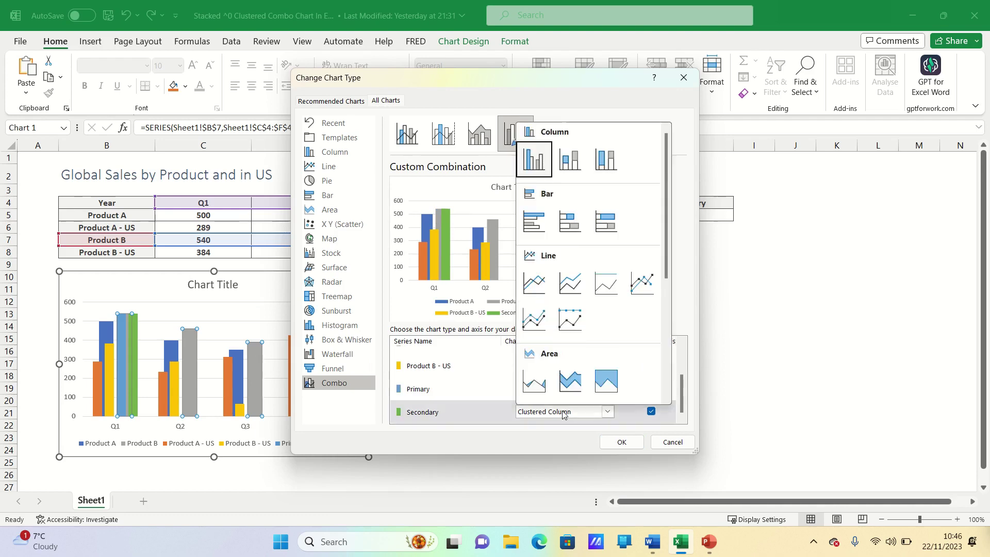
click(534, 283)
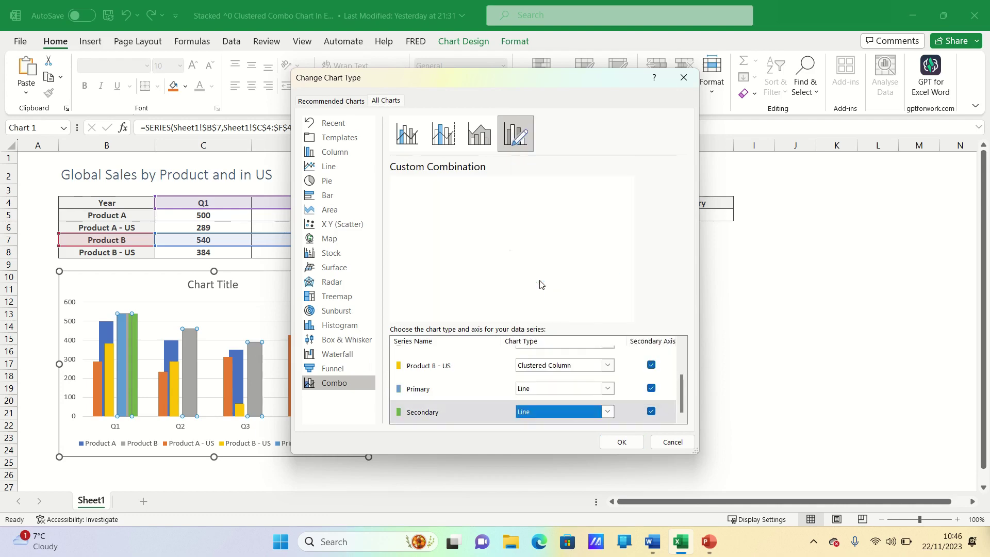
click(622, 443)
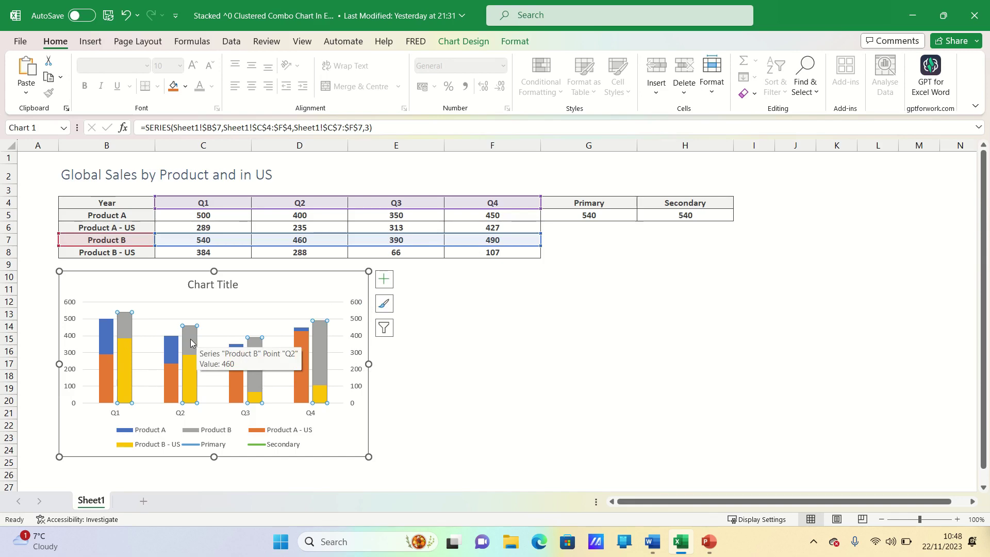
click(316, 432)
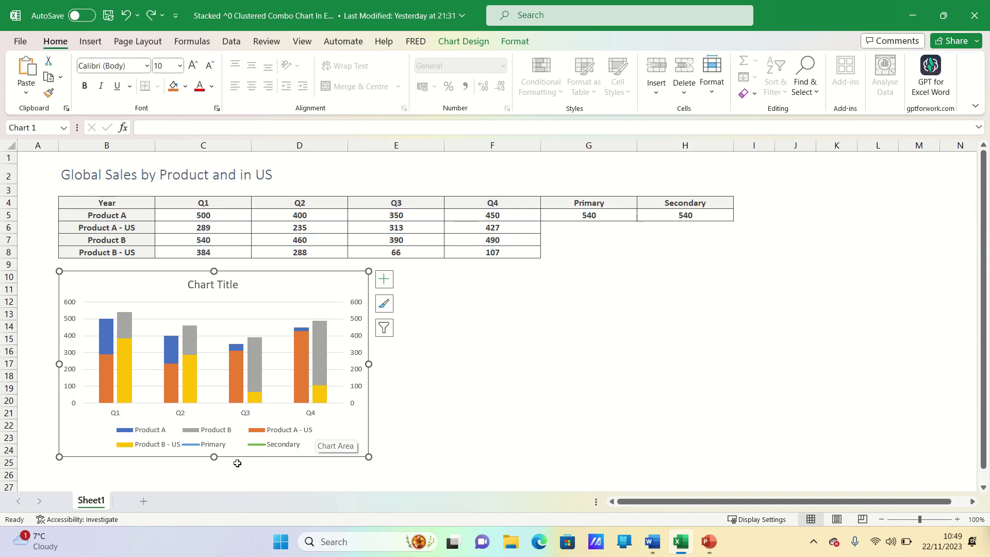
Delete the Primary, Secondary, Product A - US and Product B - US entries from the legend
click(208, 447)
click(210, 448)
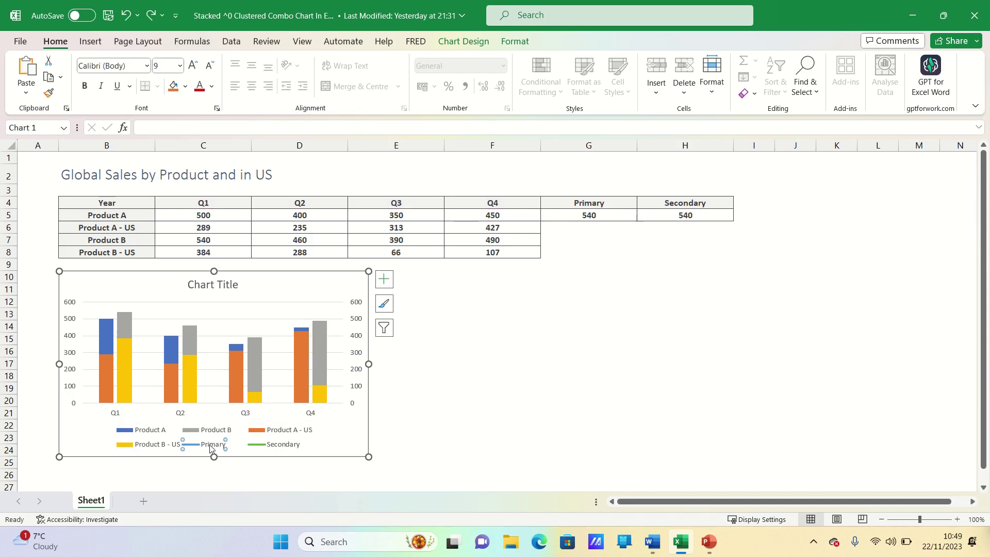
key(Delete)
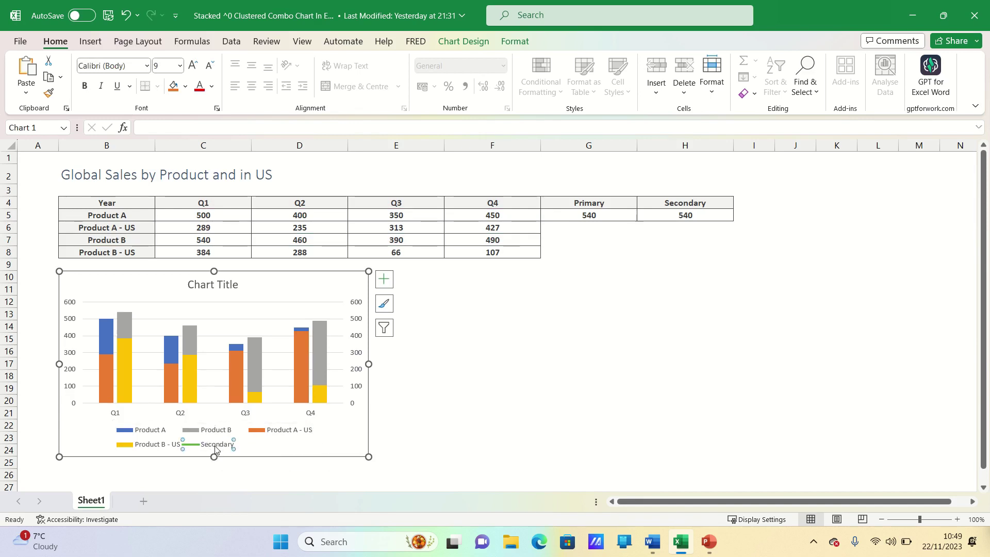
key(Delete)
click(225, 449)
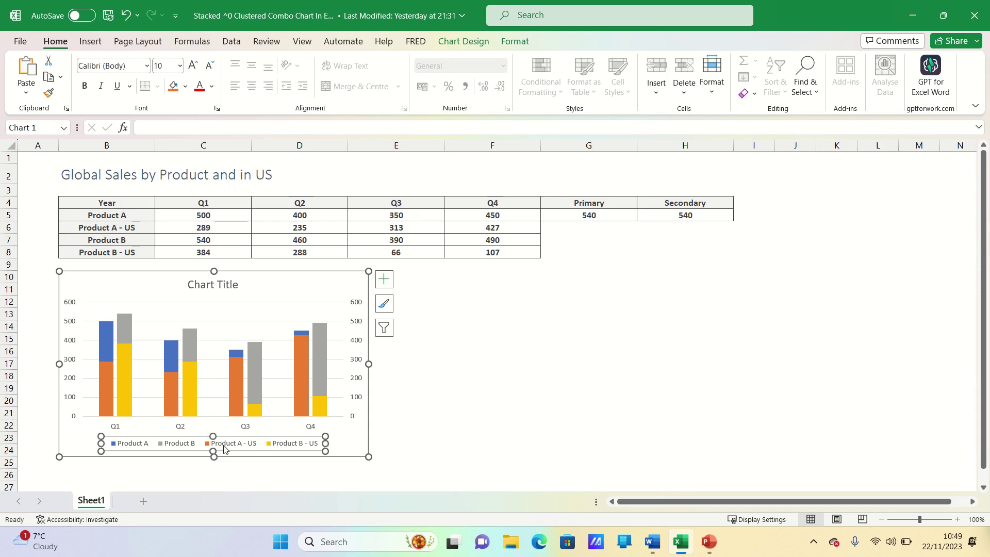
click(225, 449)
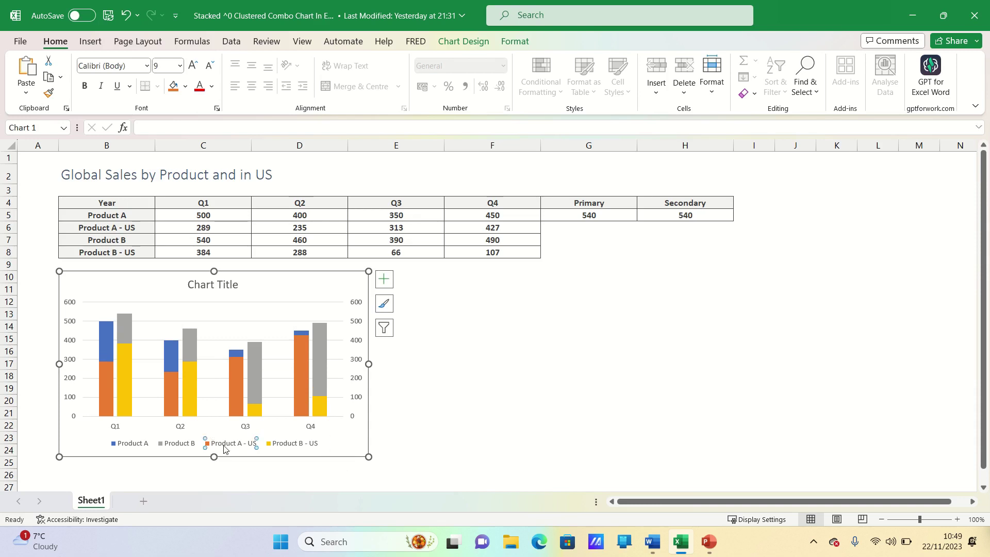
key(Delete)
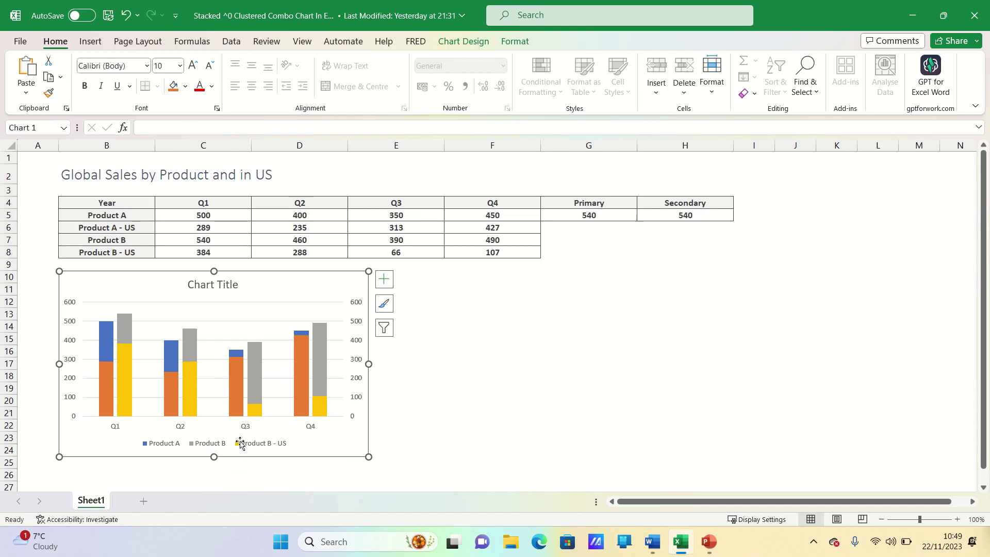
click(240, 444)
click(241, 444)
key(Delete)
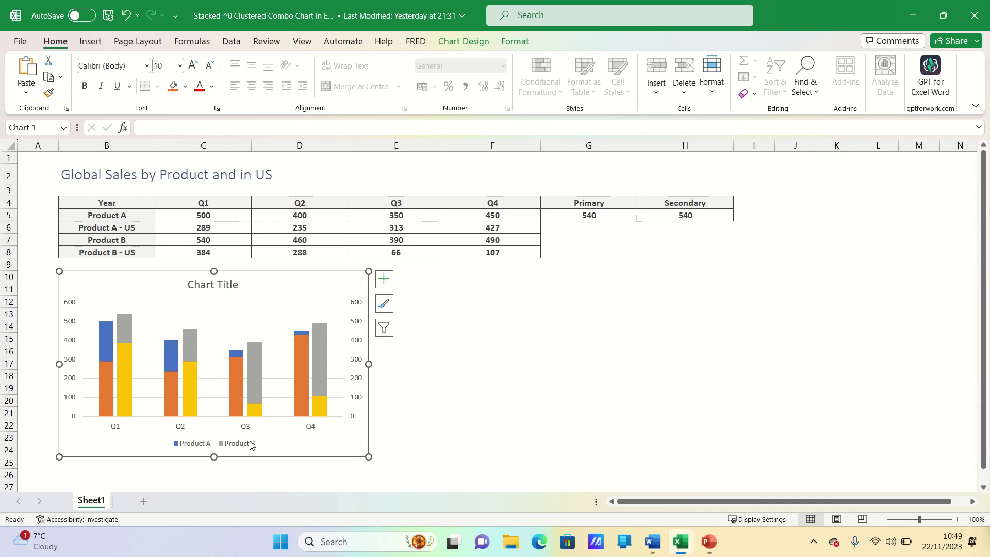
Link the chart title to cell B2 so it reads 'Global Sales by Product and in US'
click(217, 285)
click(208, 129)
text(=)
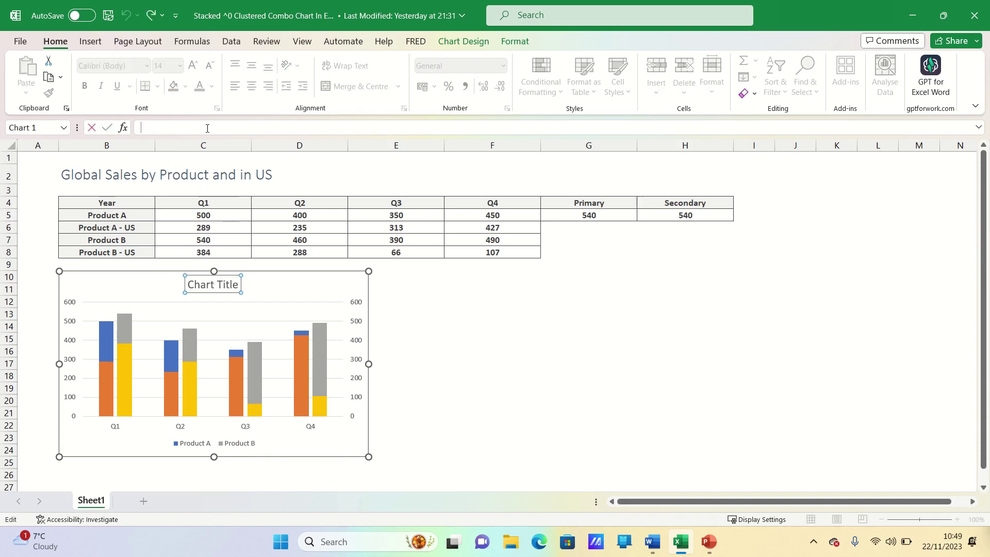
click(77, 174)
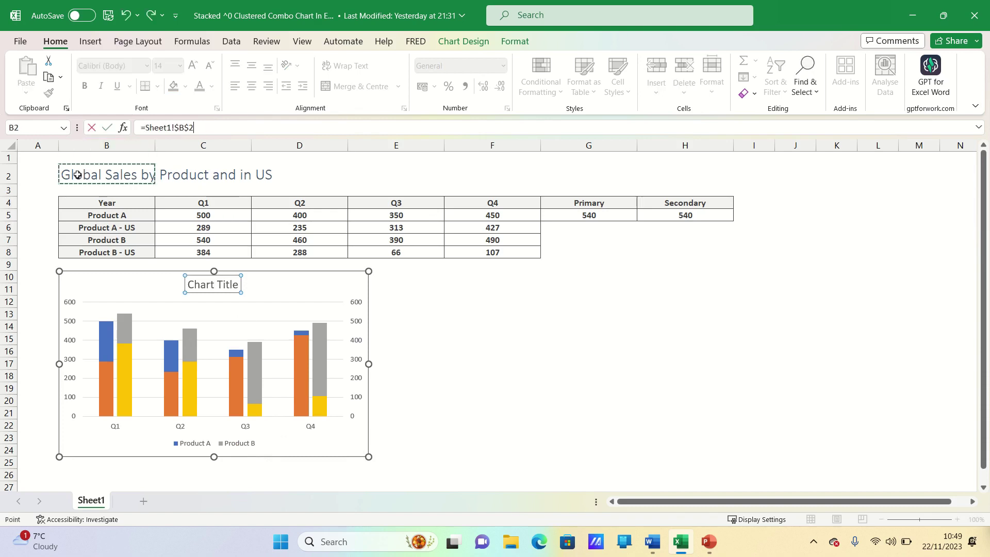
key(Return)
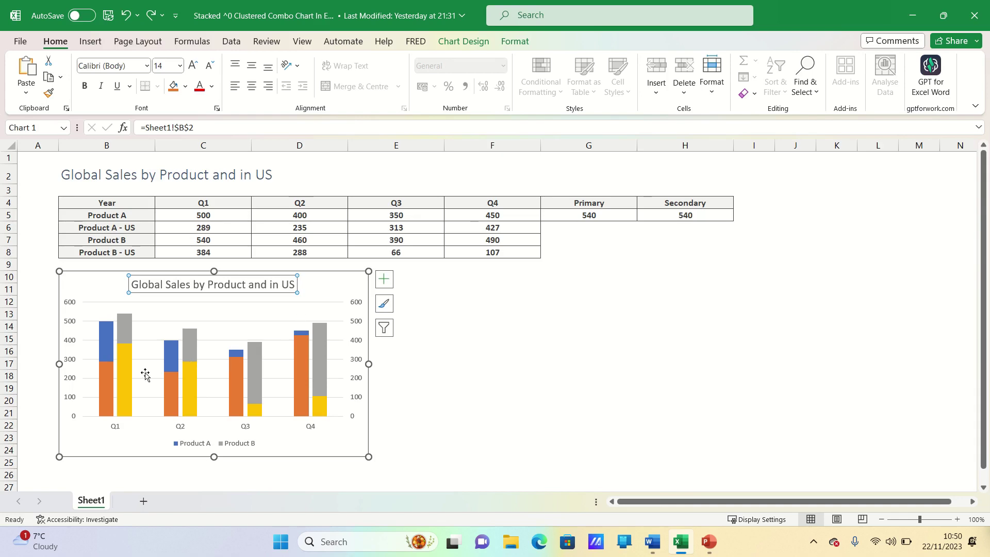
click(106, 374)
Fill the Product A - US bars light blue and the Product B - US bars grey
right_click(107, 373)
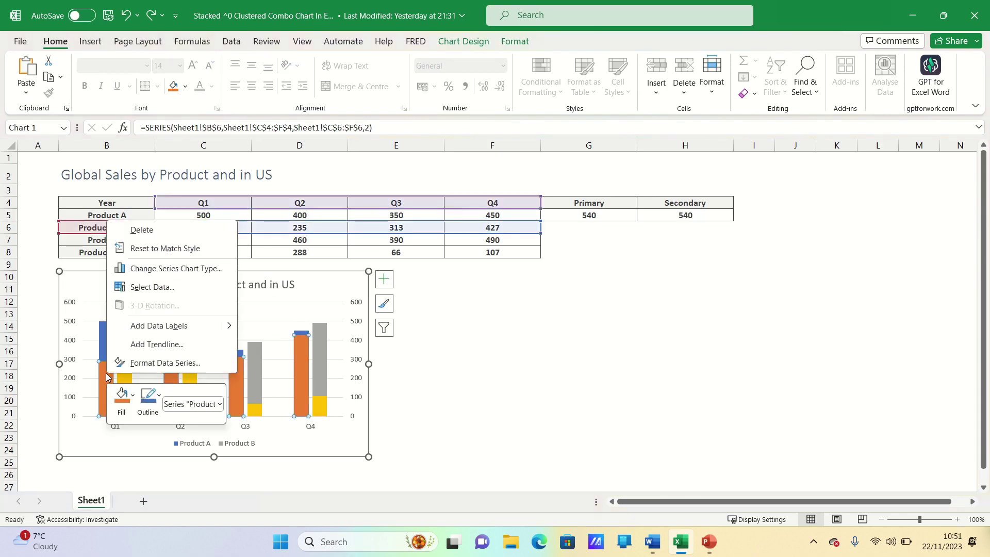
click(151, 363)
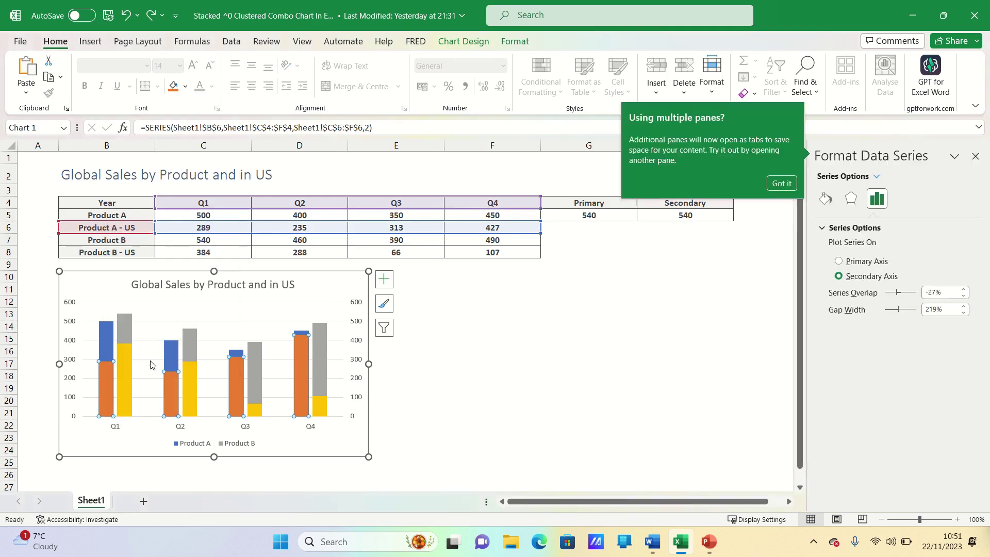
click(825, 199)
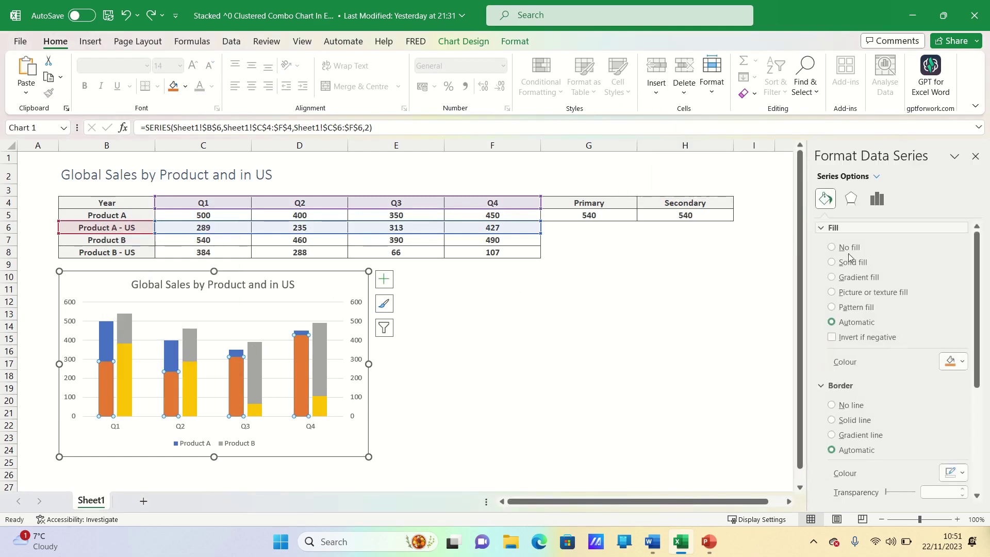
click(955, 362)
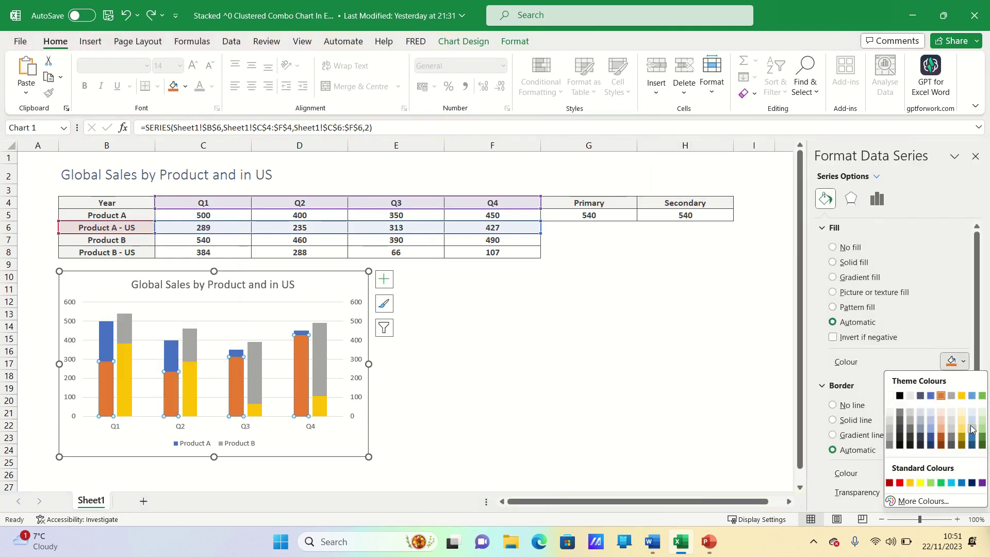
click(973, 429)
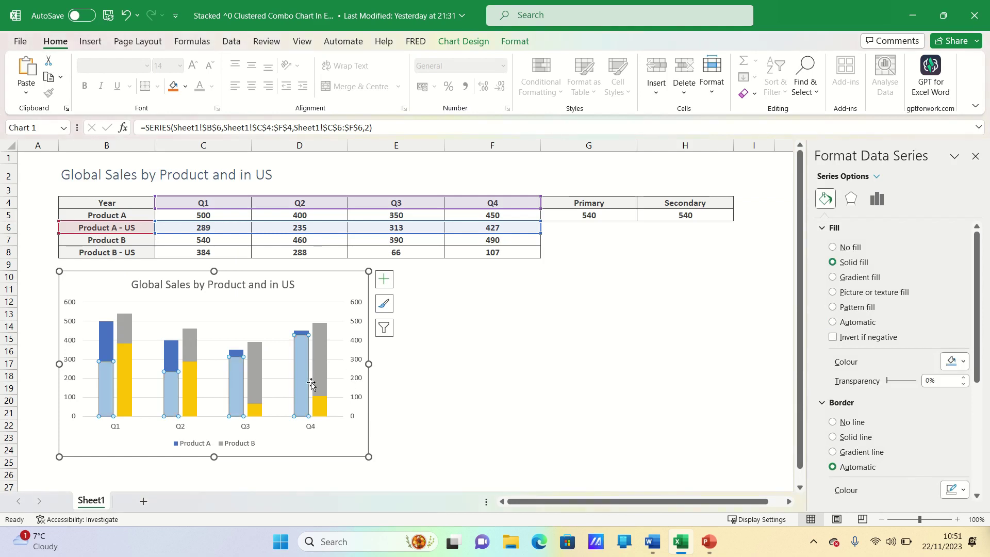
click(320, 407)
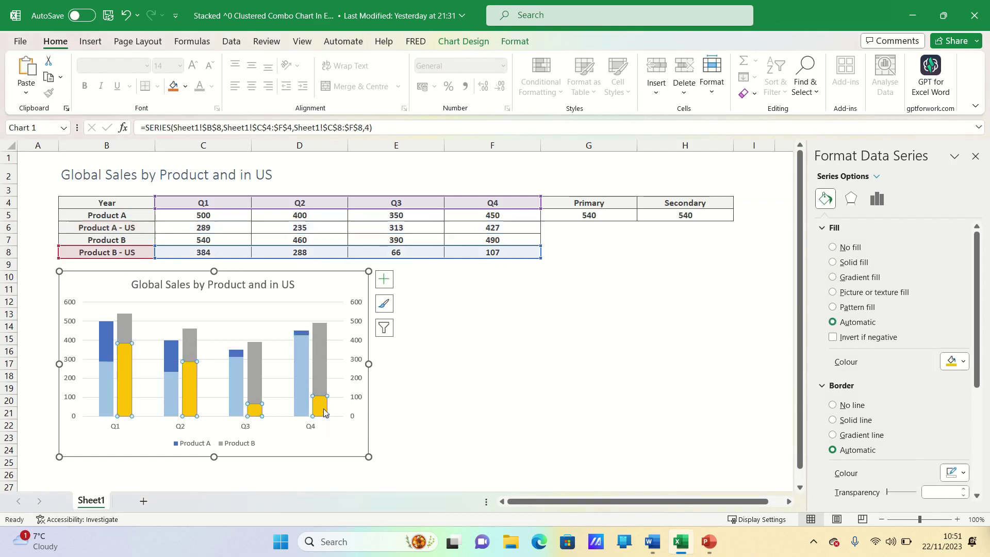
click(958, 361)
click(892, 432)
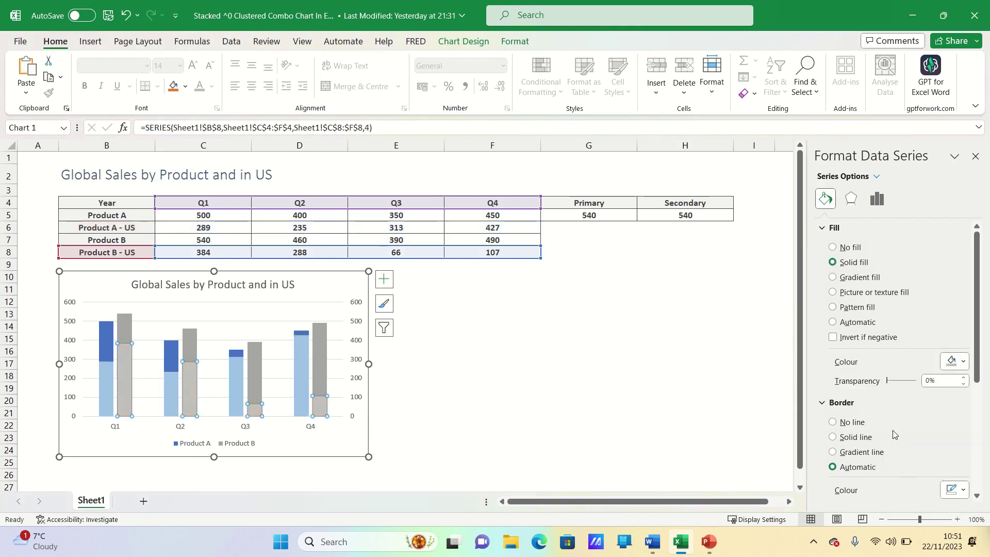
Remove the chart area's border and deselect the chart
click(334, 275)
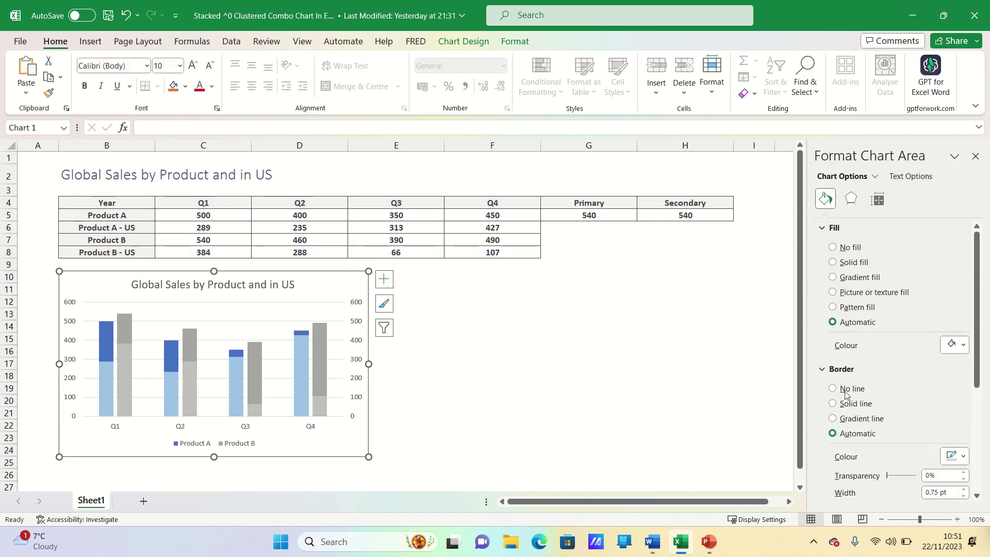
click(845, 388)
click(976, 157)
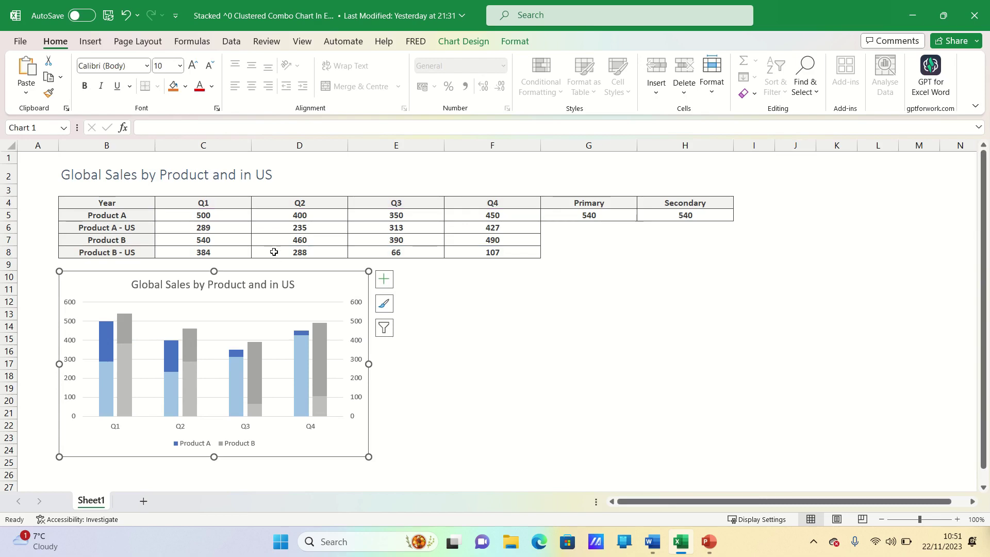
click(136, 203)
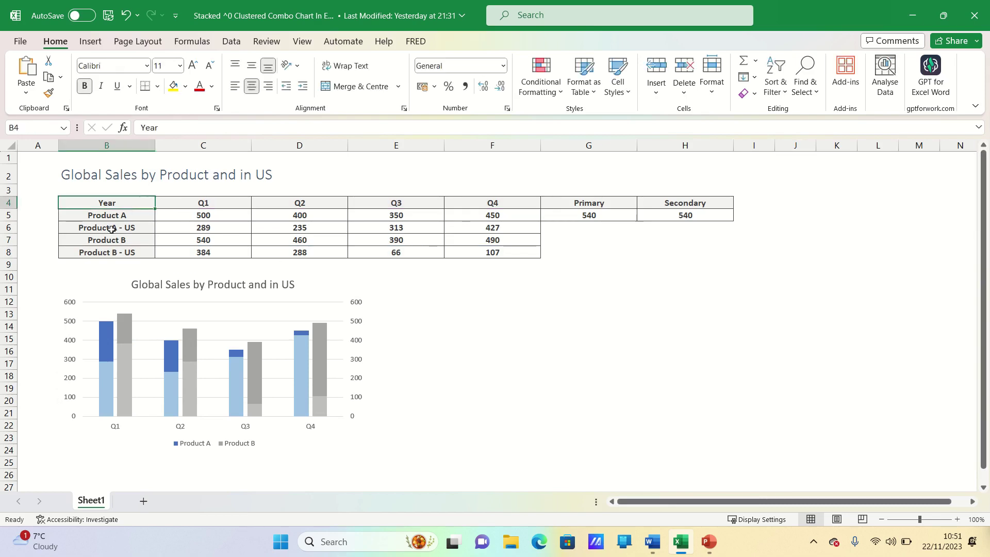